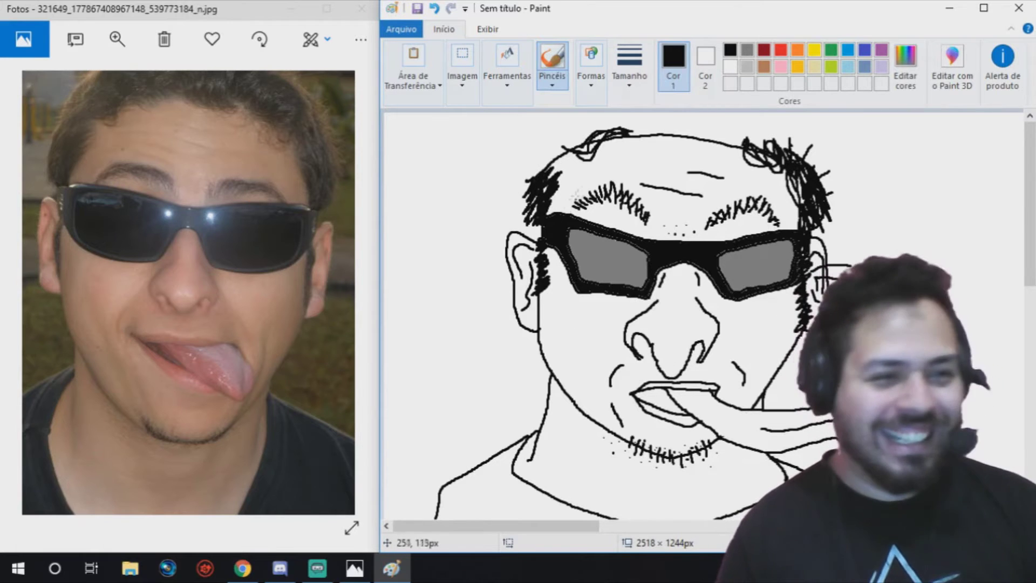
Scribble dense black hair across the top of the head, thickening the strokes above the forehead.
{"action": "mouse_move", "coordinate": [551, 165]}
{"action": "left_mouse_down"}
{"action": "mouse_move", "coordinate": [561, 162]}
{"action": "mouse_move", "coordinate": [541, 156]}
{"action": "mouse_move", "coordinate": [571, 143]}
{"action": "left_mouse_up"}
{"action": "mouse_move", "coordinate": [653, 139]}
{"action": "left_mouse_down"}
{"action": "mouse_move", "coordinate": [697, 106]}
{"action": "mouse_move", "coordinate": [696, 144]}
{"action": "mouse_move", "coordinate": [681, 108]}
{"action": "mouse_move", "coordinate": [687, 146]}
{"action": "mouse_move", "coordinate": [661, 109]}
{"action": "mouse_move", "coordinate": [666, 130]}
{"action": "mouse_move", "coordinate": [624, 115]}
{"action": "mouse_move", "coordinate": [635, 142]}
{"action": "mouse_move", "coordinate": [610, 113]}
{"action": "left_mouse_up"}
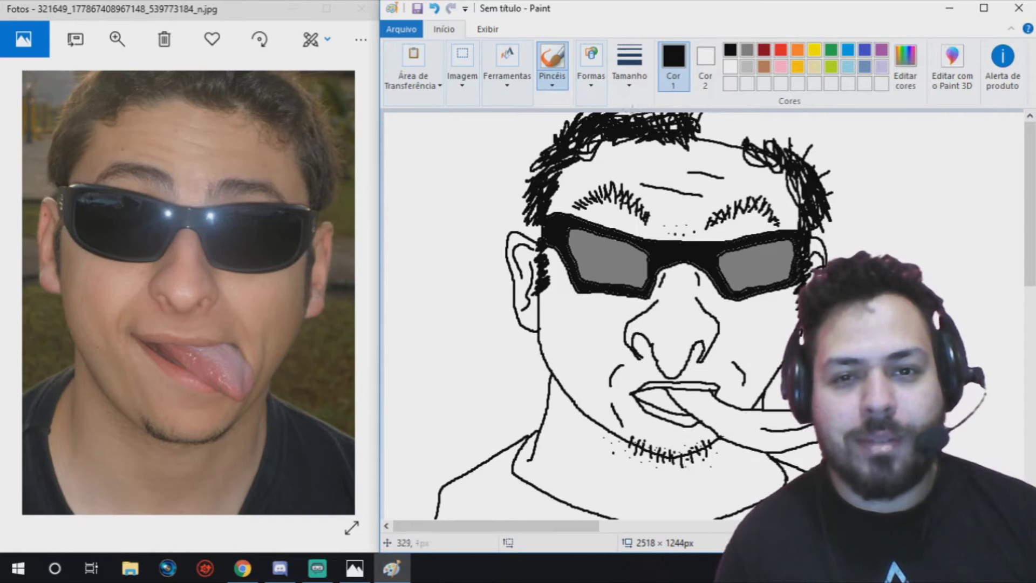
{"action": "mouse_move", "coordinate": [681, 125]}
{"action": "left_mouse_down"}
{"action": "mouse_move", "coordinate": [791, 137]}
{"action": "mouse_move", "coordinate": [697, 140]}
{"action": "mouse_move", "coordinate": [742, 116]}
{"action": "mouse_move", "coordinate": [771, 127]}
{"action": "mouse_move", "coordinate": [777, 142]}
{"action": "mouse_move", "coordinate": [810, 120]}
{"action": "mouse_move", "coordinate": [822, 162]}
{"action": "left_mouse_up"}
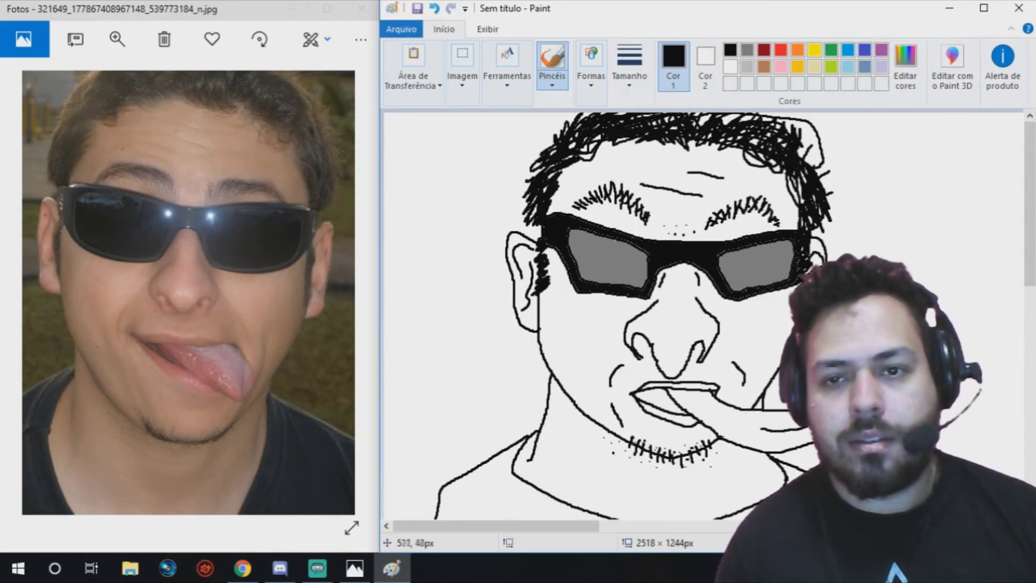
{"action": "mouse_move", "coordinate": [755, 125]}
{"action": "left_mouse_down"}
{"action": "mouse_move", "coordinate": [810, 156]}
{"action": "mouse_move", "coordinate": [790, 129]}
{"action": "mouse_move", "coordinate": [674, 122]}
{"action": "left_mouse_up"}
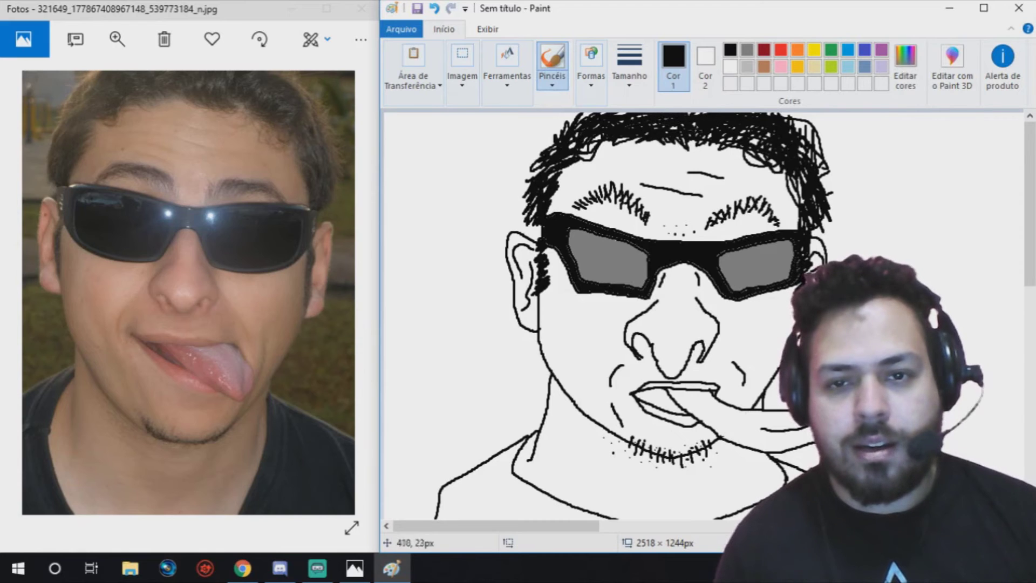
{"action": "left_click_drag", "start_coordinate": [621, 139], "coordinate": [584, 158]}
{"action": "mouse_move", "coordinate": [572, 116]}
{"action": "left_mouse_down"}
{"action": "mouse_move", "coordinate": [546, 150]}
{"action": "mouse_move", "coordinate": [565, 130]}
{"action": "left_mouse_up"}
{"action": "left_click_drag", "start_coordinate": [621, 108], "coordinate": [611, 126]}
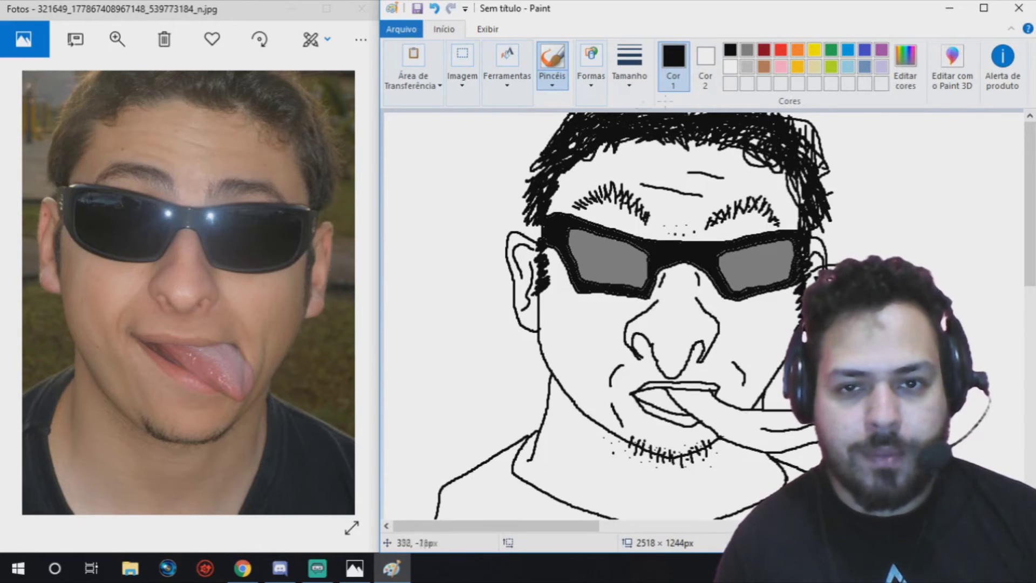
Darken the hair at the upper right side of the head with short black brush strokes.
{"action": "mouse_move", "coordinate": [803, 113]}
{"action": "left_mouse_down"}
{"action": "mouse_move", "coordinate": [791, 137]}
{"action": "mouse_move", "coordinate": [798, 158]}
{"action": "left_mouse_up"}
{"action": "left_click_drag", "start_coordinate": [815, 148], "coordinate": [808, 162]}
{"action": "left_click_drag", "start_coordinate": [817, 124], "coordinate": [807, 151]}
{"action": "left_click_drag", "start_coordinate": [815, 113], "coordinate": [807, 124]}
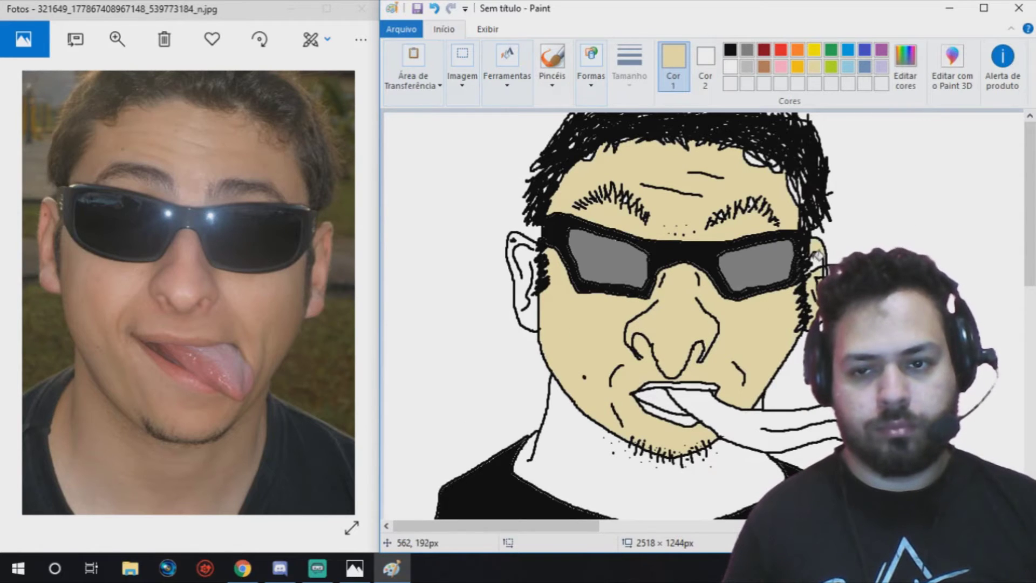
Fill the left ear and the gap at the right hairline with light beige.
{"action": "left_click", "coordinate": [524, 251]}
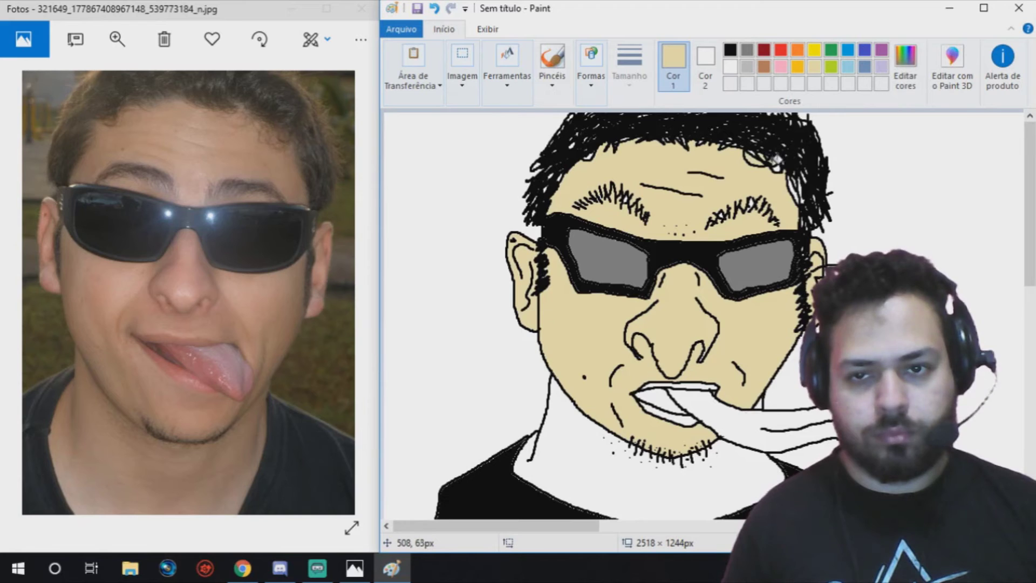
{"action": "left_click", "coordinate": [780, 66]}
{"action": "left_click", "coordinate": [746, 159]}
Try pink skin tones on the face and a red fill on the tongue.
{"action": "left_click", "coordinate": [609, 335]}
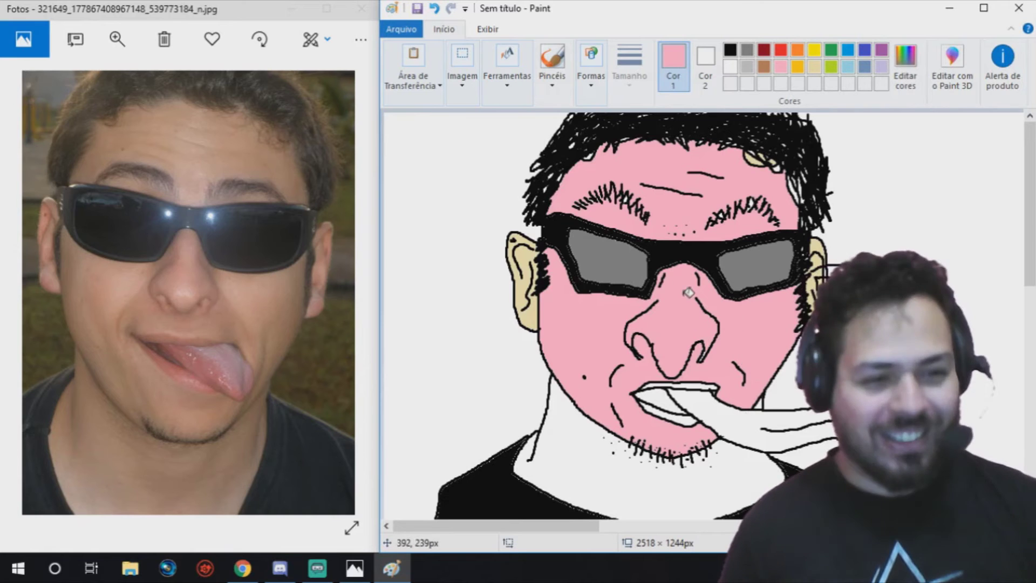
{"action": "left_click", "coordinate": [781, 50]}
{"action": "left_click", "coordinate": [718, 418]}
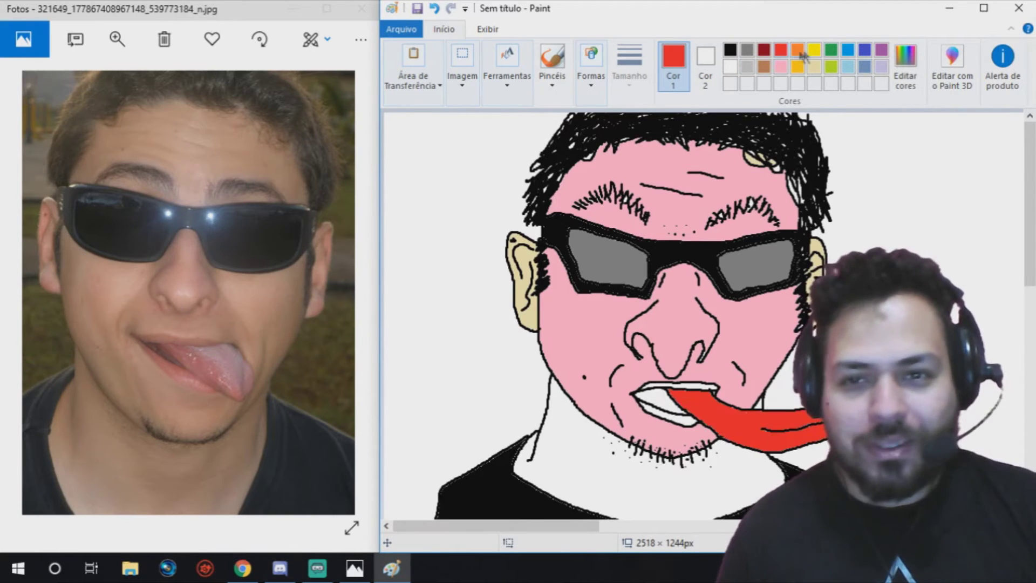
{"action": "left_click", "coordinate": [905, 64]}
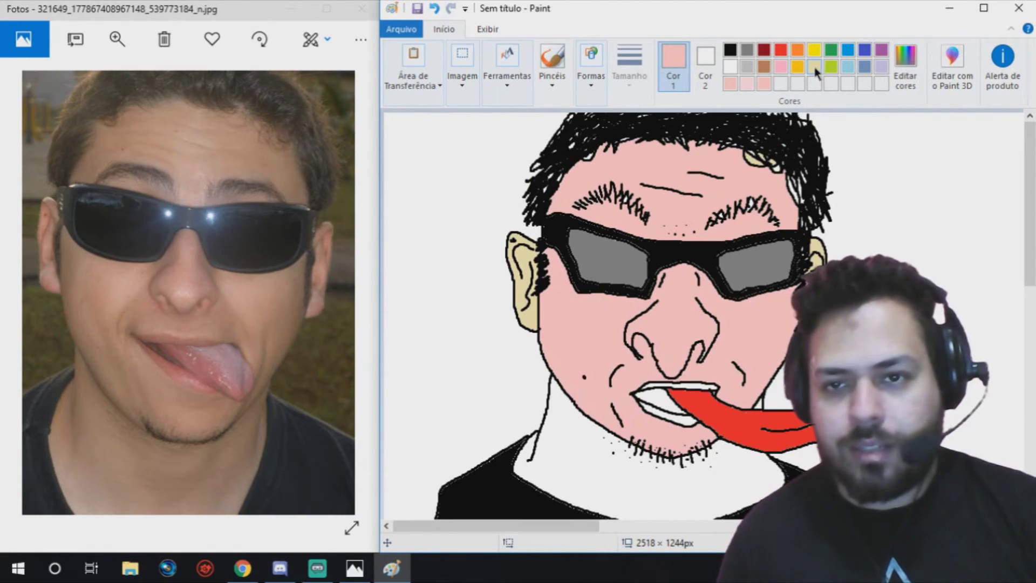
Fill the face with light beige, the tongue and lips with custom salmon, and the inside of the mouth with dark red.
{"action": "left_click", "coordinate": [815, 68]}
{"action": "left_click", "coordinate": [905, 64]}
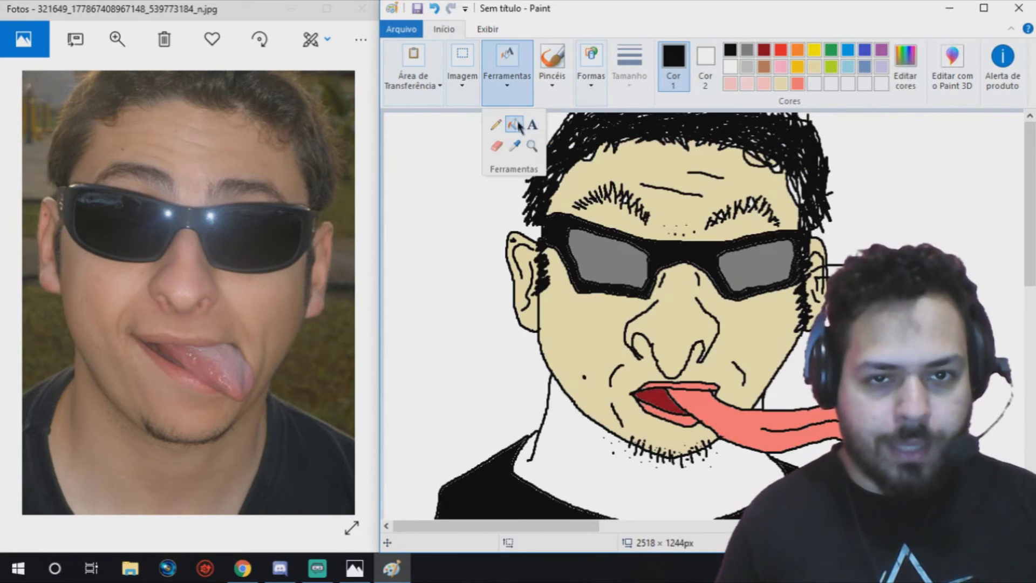
Zoom in on the nose and paint black nostril shading with fine nose hairs, using a thinner brush for the hairs.
{"action": "left_click", "coordinate": [536, 149]}
{"action": "left_click", "coordinate": [696, 340]}
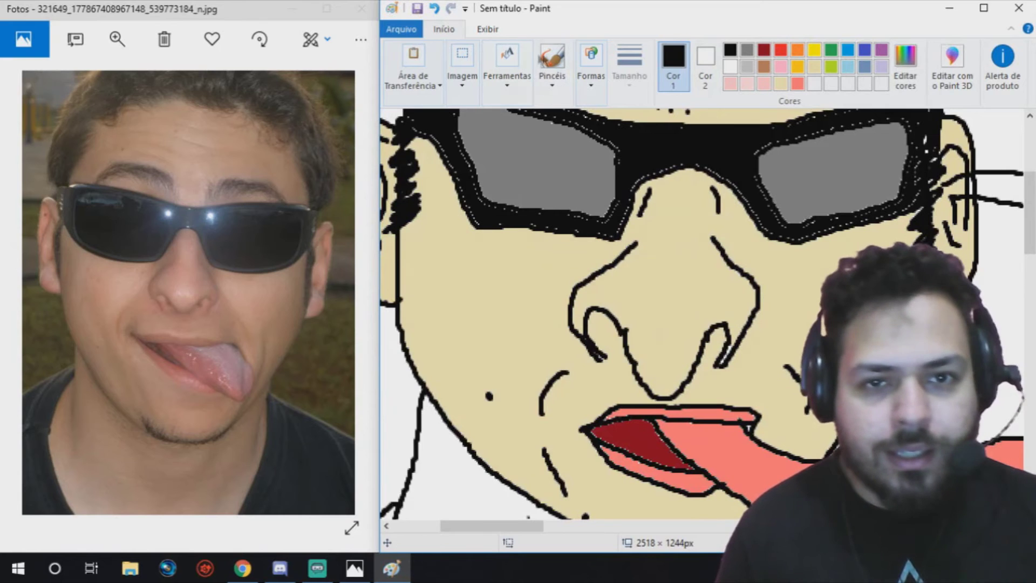
{"action": "left_click", "coordinate": [551, 57]}
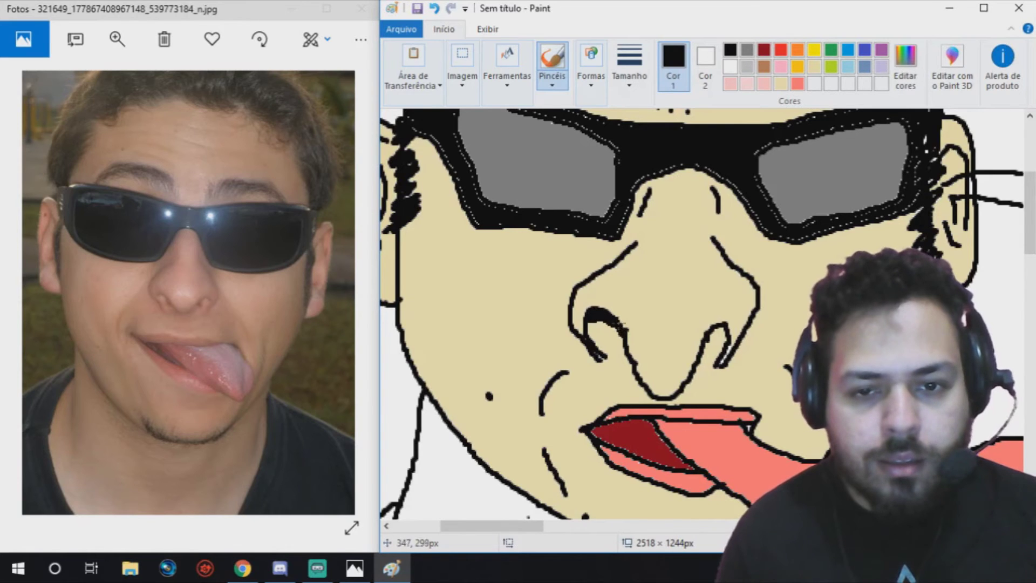
{"action": "left_click", "coordinate": [640, 84]}
{"action": "left_click", "coordinate": [652, 110]}
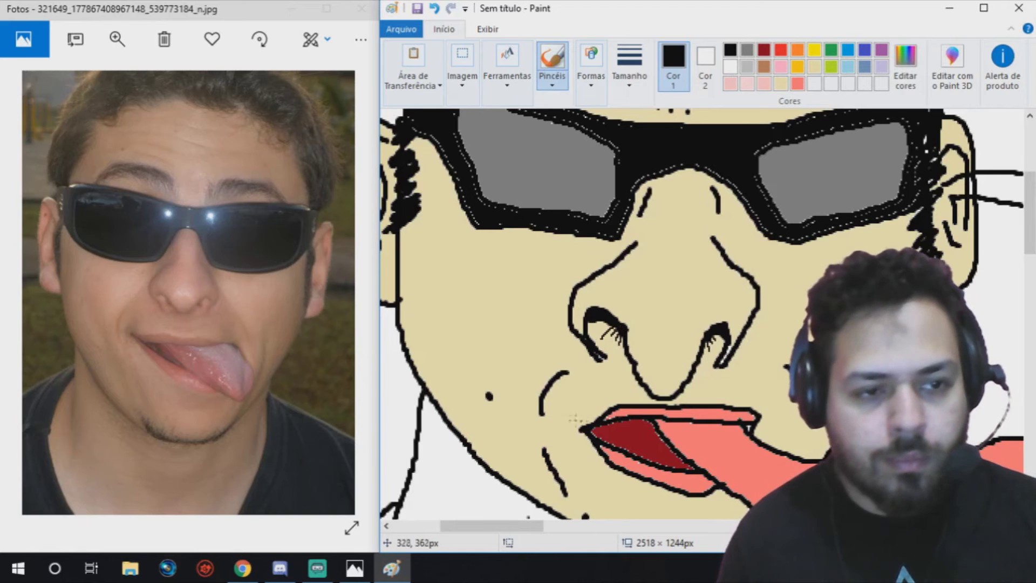
{"action": "scroll", "coordinate": [615, 376], "scroll_direction": "down", "scroll_amount": 3}
Mix a custom dark green and fill the white background with it.
{"action": "left_click", "coordinate": [830, 50]}
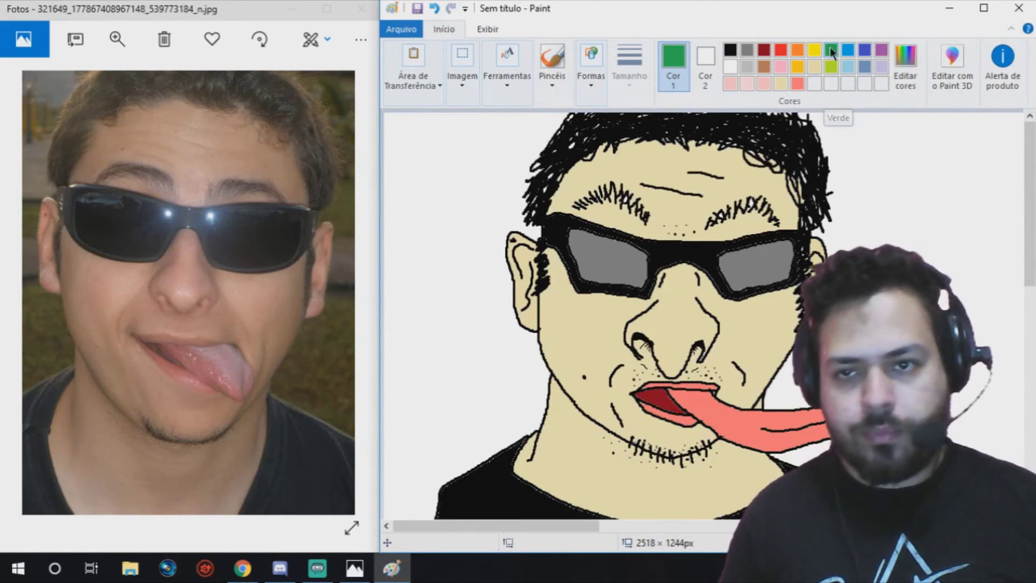
{"action": "left_click", "coordinate": [906, 64]}
{"action": "left_click_drag", "start_coordinate": [878, 260], "coordinate": [878, 270]}
{"action": "left_click", "coordinate": [563, 385]}
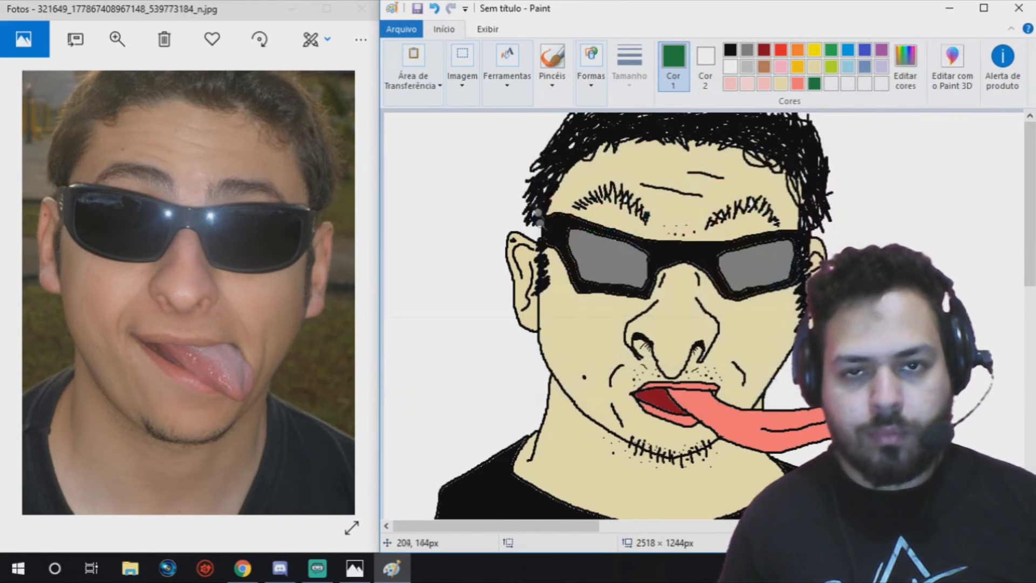
{"action": "left_click", "coordinate": [507, 73]}
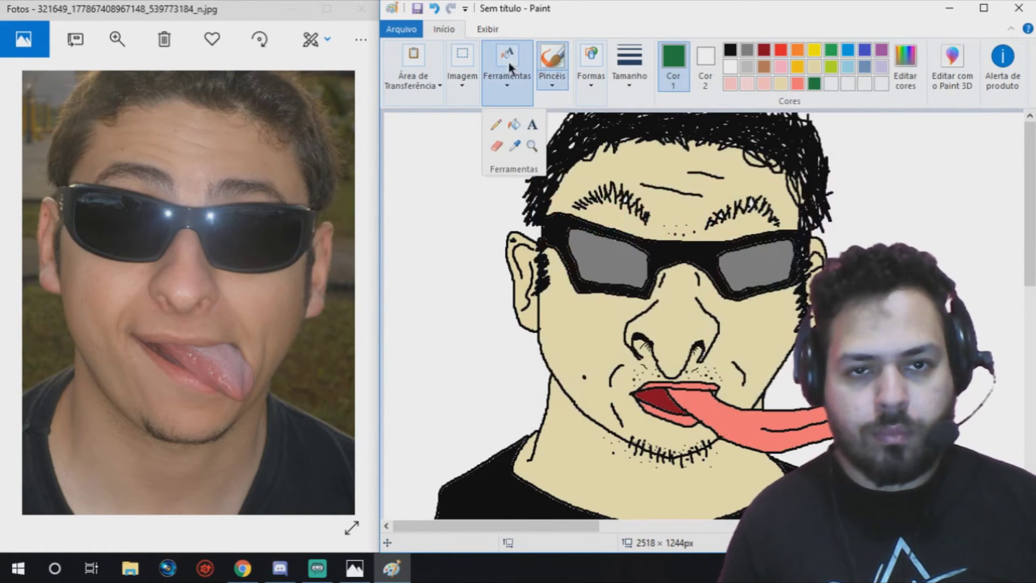
{"action": "left_click", "coordinate": [514, 126]}
{"action": "left_click", "coordinate": [445, 234]}
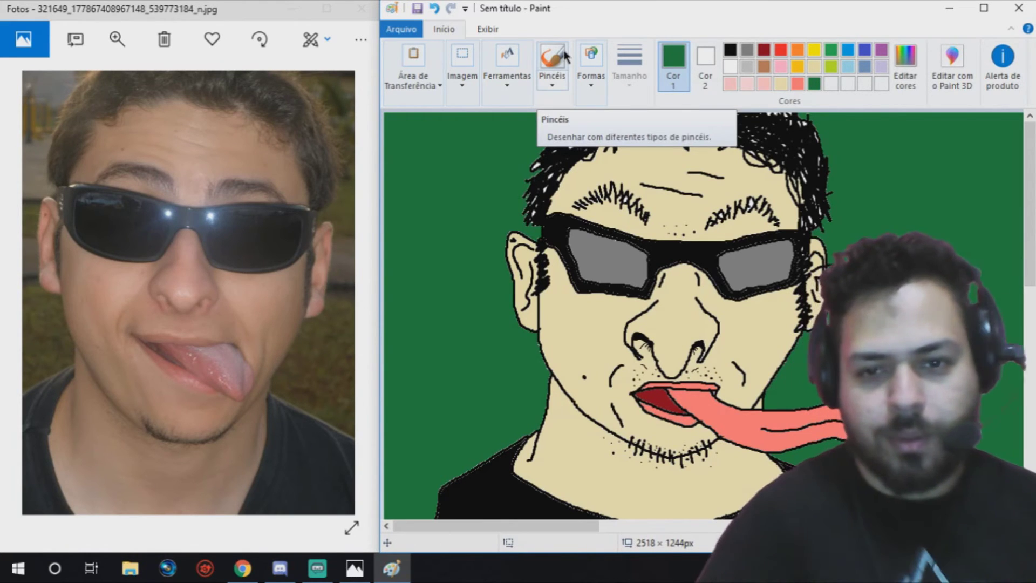
Mix a custom dark grey and fill both sunglass lenses with it.
{"action": "left_click", "coordinate": [747, 50]}
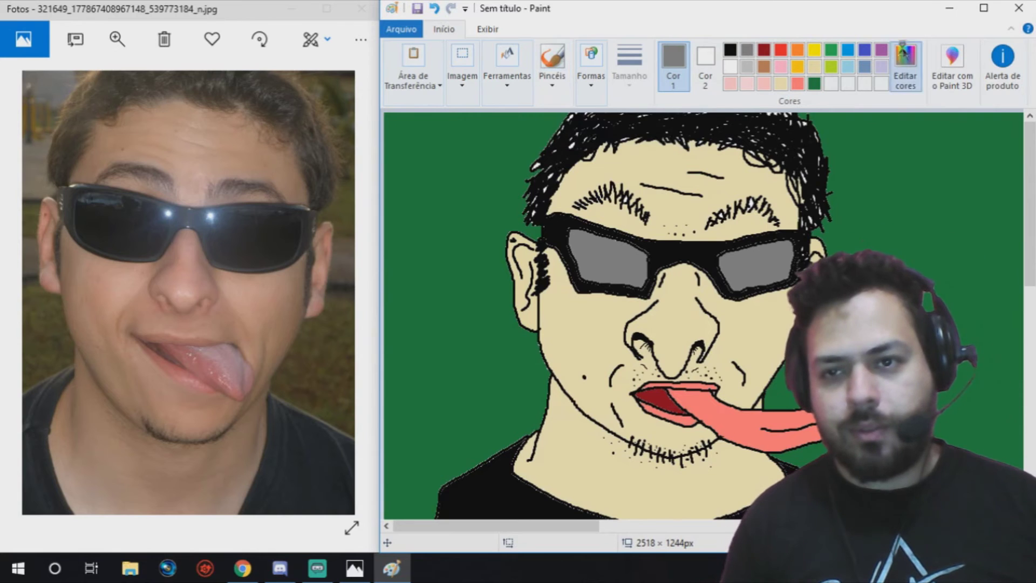
{"action": "left_click", "coordinate": [905, 65]}
{"action": "left_click_drag", "start_coordinate": [873, 246], "coordinate": [872, 274]}
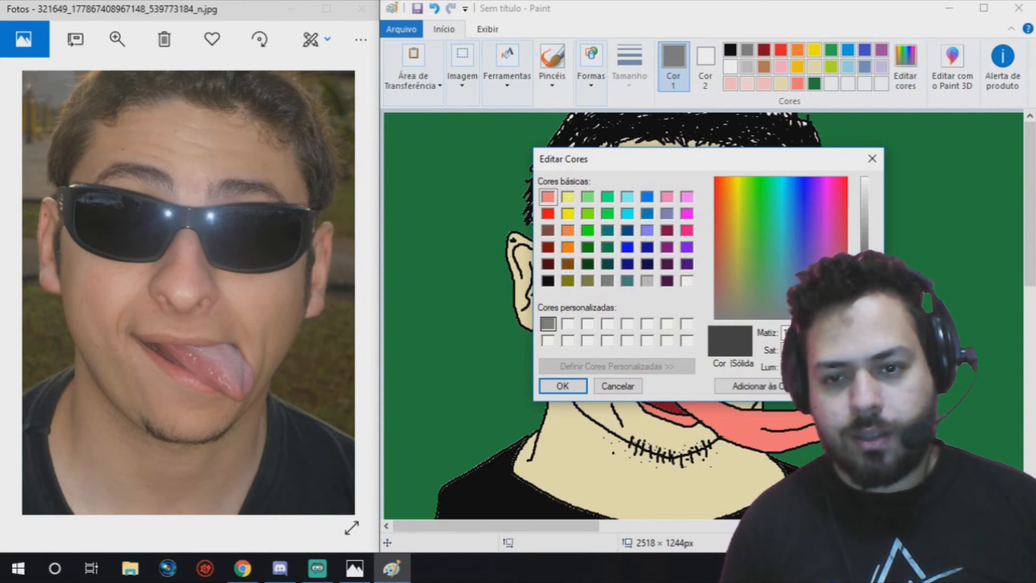
{"action": "key", "text": "Return"}
{"action": "left_click", "coordinate": [604, 259]}
{"action": "left_click", "coordinate": [752, 264]}
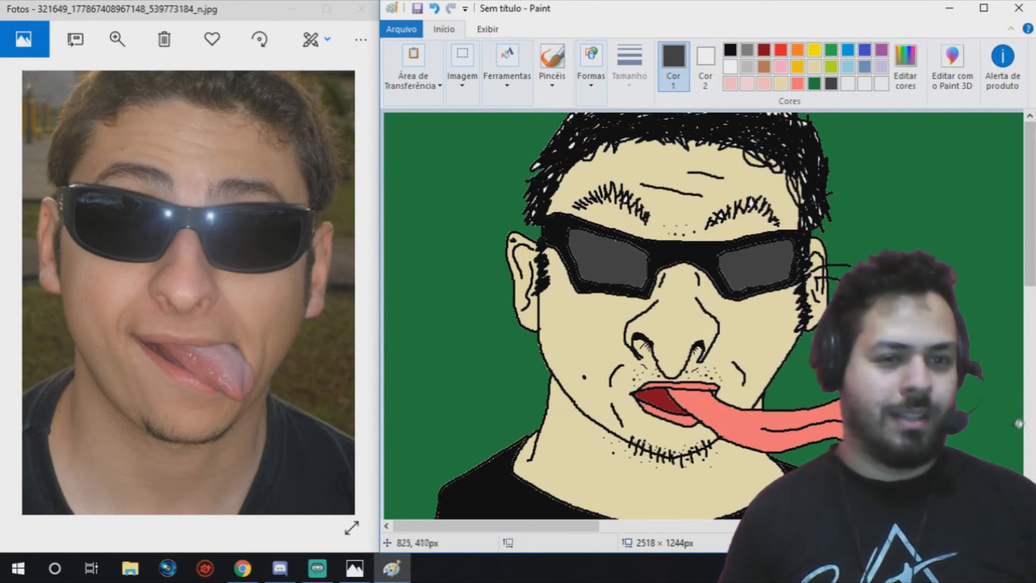
Undo the lens fills and fill both lenses with the custom dark grey again.
{"action": "key", "text": "ctrl+z"}
{"action": "key", "text": "ctrl+z"}
{"action": "left_click", "coordinate": [831, 83]}
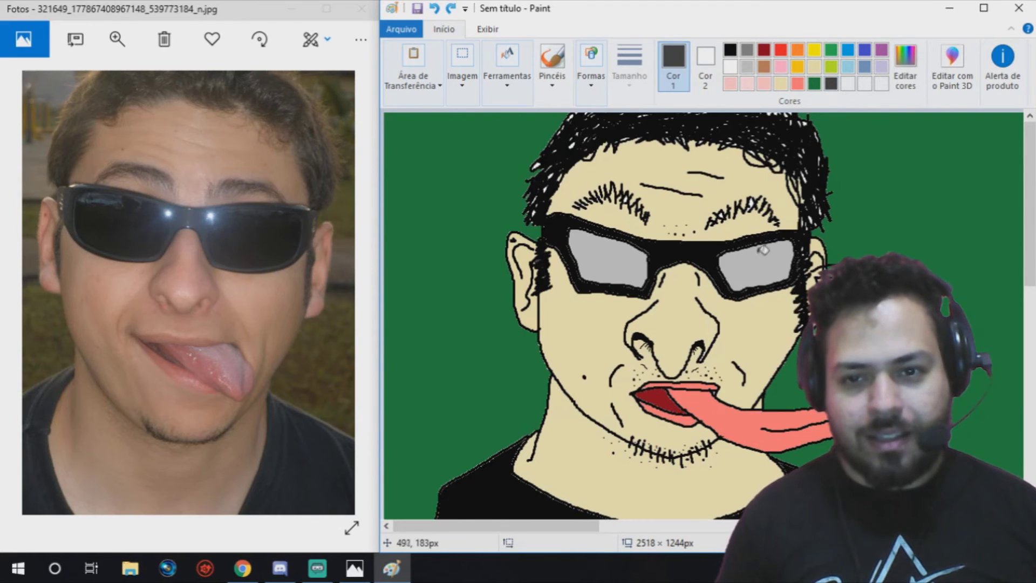
{"action": "left_click", "coordinate": [752, 265]}
{"action": "left_click", "coordinate": [614, 269]}
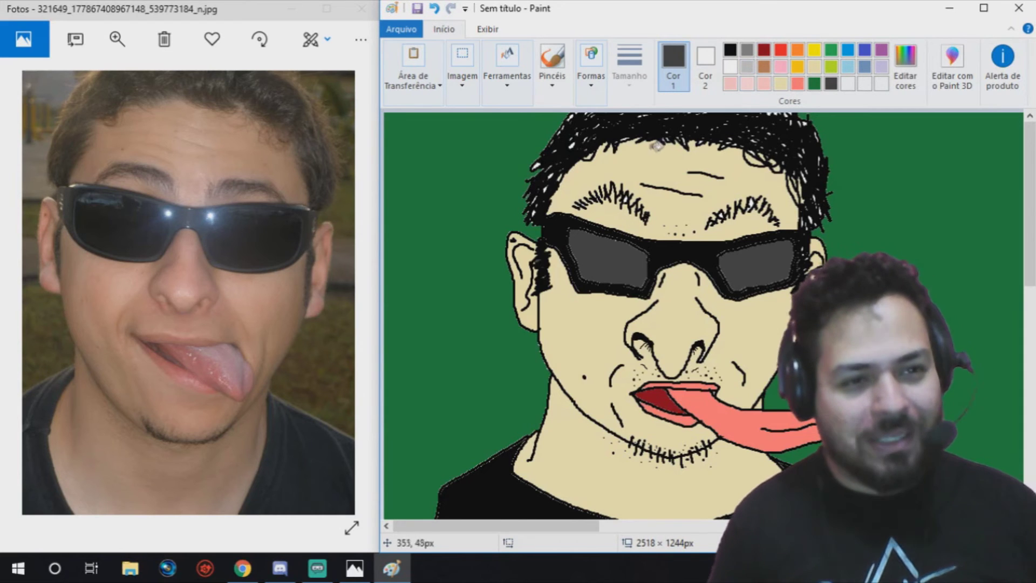
Try light brown brush strokes over the black hair.
{"action": "left_click", "coordinate": [763, 67]}
{"action": "left_click", "coordinate": [552, 65]}
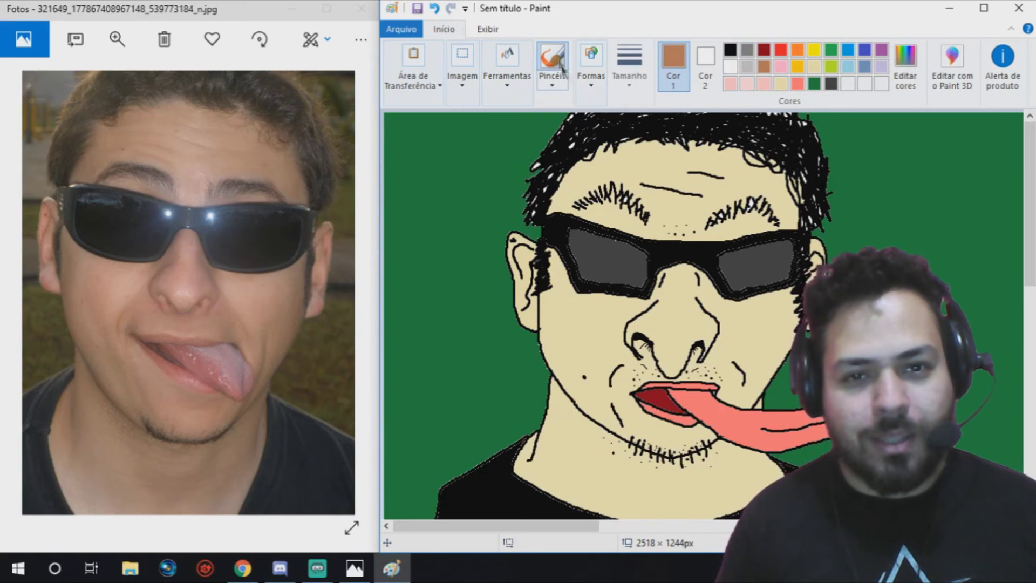
{"action": "mouse_move", "coordinate": [726, 145]}
{"action": "left_mouse_down"}
{"action": "mouse_move", "coordinate": [693, 113]}
{"action": "mouse_move", "coordinate": [715, 145]}
{"action": "left_mouse_up"}
{"action": "mouse_move", "coordinate": [675, 112]}
{"action": "left_mouse_down"}
{"action": "mouse_move", "coordinate": [720, 142]}
{"action": "mouse_move", "coordinate": [699, 127]}
{"action": "left_mouse_up"}
{"action": "key", "text": "ctrl+z"}
{"action": "key", "text": "ctrl+z"}
{"action": "key", "text": "ctrl+z"}
{"action": "key", "text": "ctrl+z"}
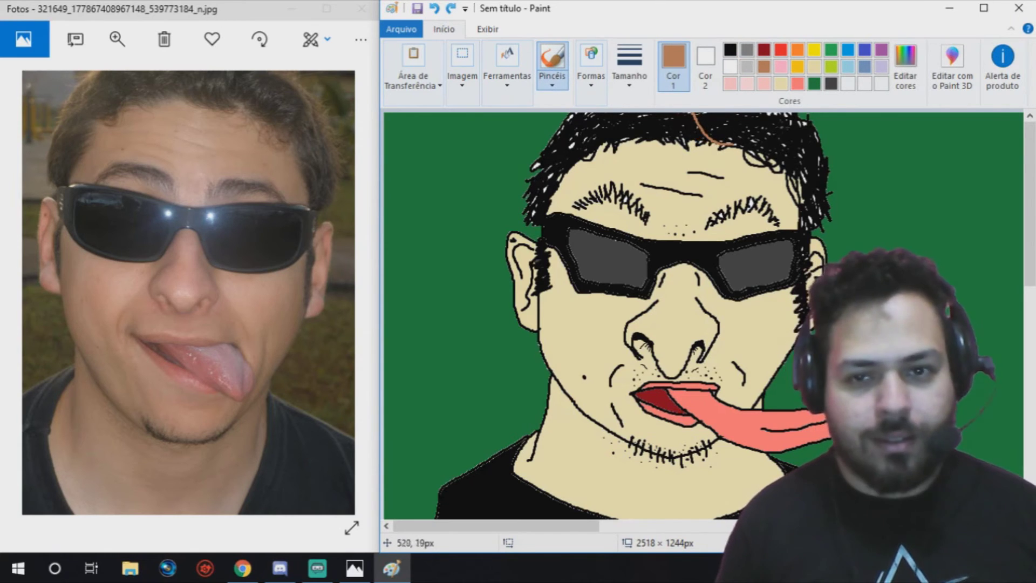
Mix a darker custom brown and paint strands of it across the black hair.
{"action": "left_click", "coordinate": [906, 68]}
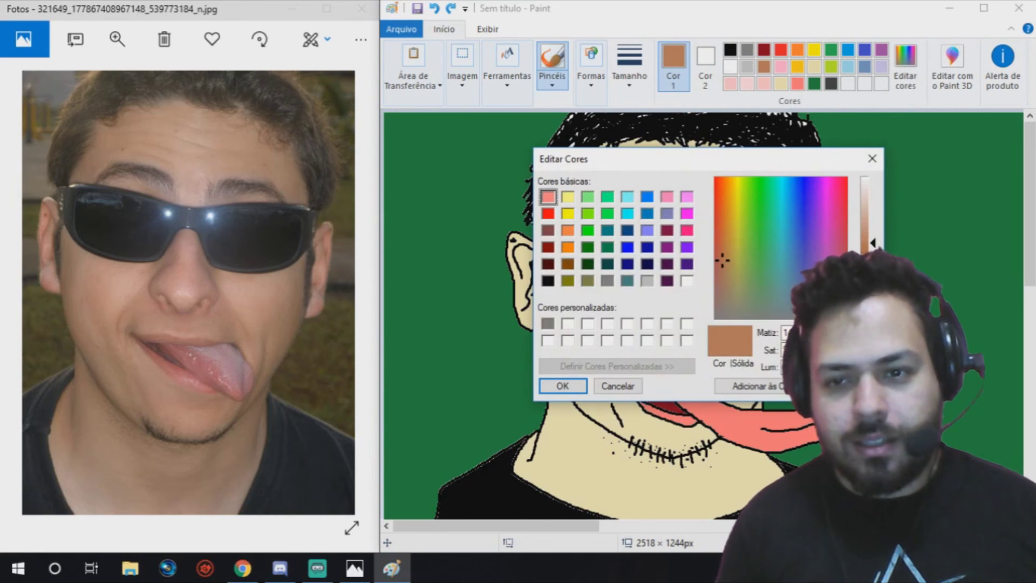
{"action": "key", "text": "Return"}
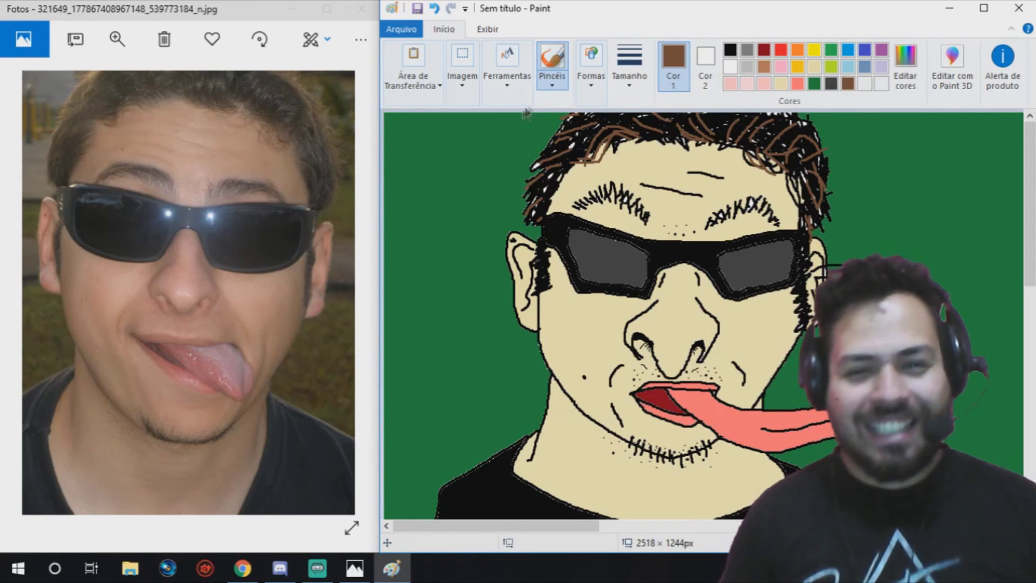
Thicken both eyebrows with black brush strokes.
{"action": "left_click", "coordinate": [729, 50]}
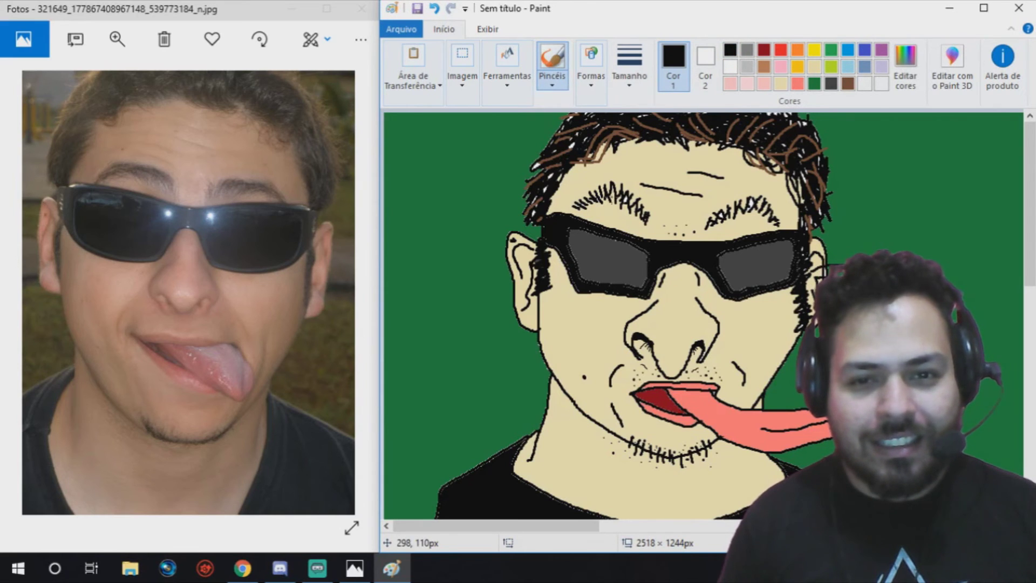
{"action": "mouse_move", "coordinate": [627, 204]}
{"action": "left_mouse_down"}
{"action": "mouse_move", "coordinate": [638, 192]}
{"action": "mouse_move", "coordinate": [600, 186]}
{"action": "mouse_move", "coordinate": [624, 195]}
{"action": "left_mouse_up"}
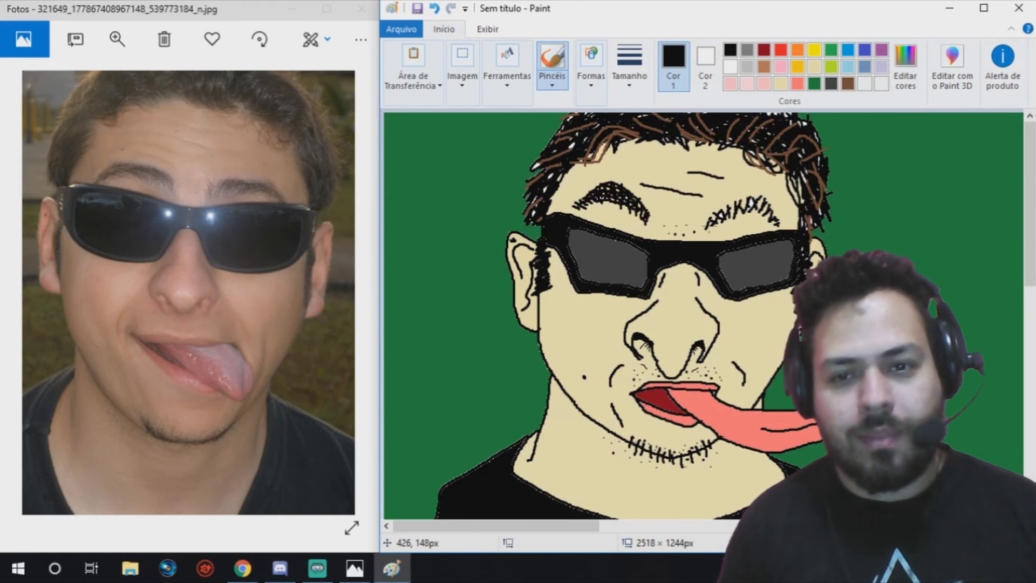
{"action": "left_click_drag", "start_coordinate": [735, 224], "coordinate": [712, 213]}
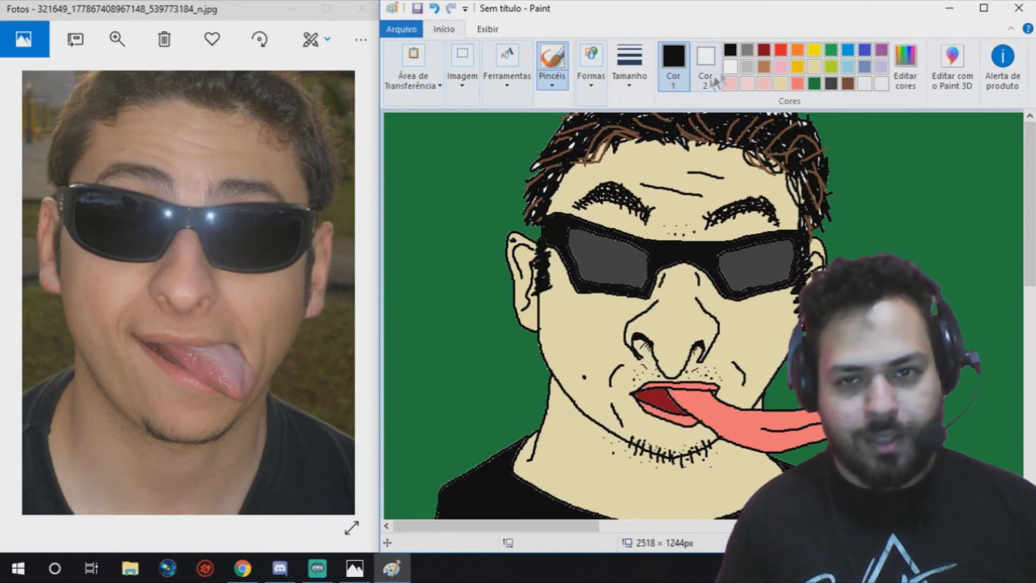
Paint a white highlight near the inner edge of each sunglass lens with the thickest brush.
{"action": "left_click", "coordinate": [730, 66]}
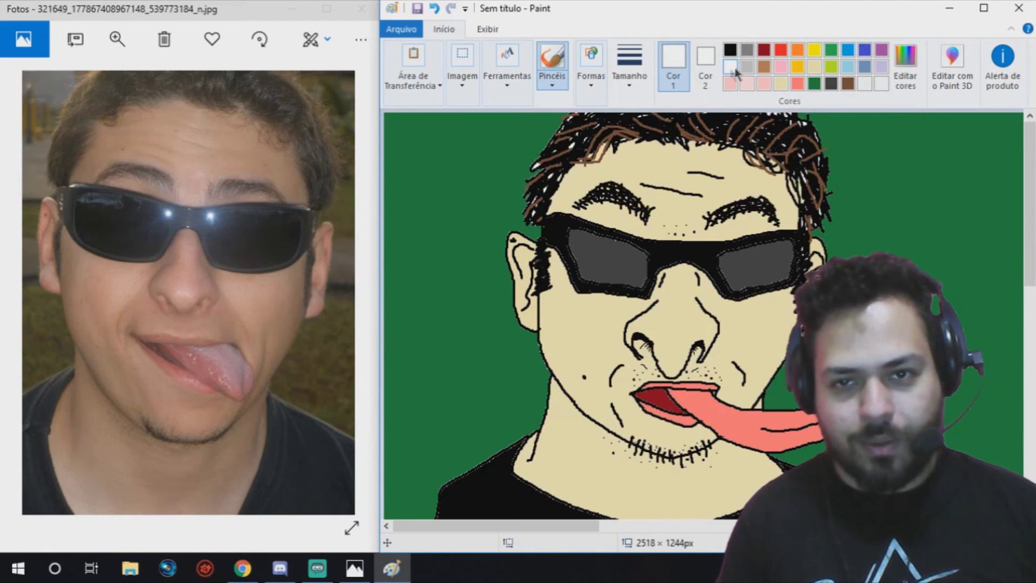
{"action": "left_click", "coordinate": [556, 64]}
{"action": "left_click", "coordinate": [640, 65]}
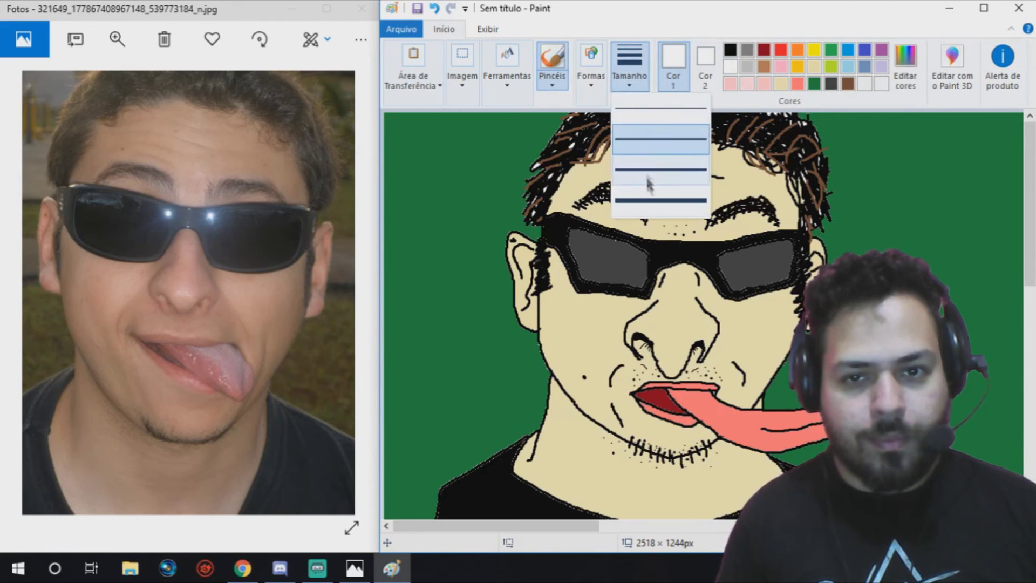
{"action": "left_click", "coordinate": [650, 200]}
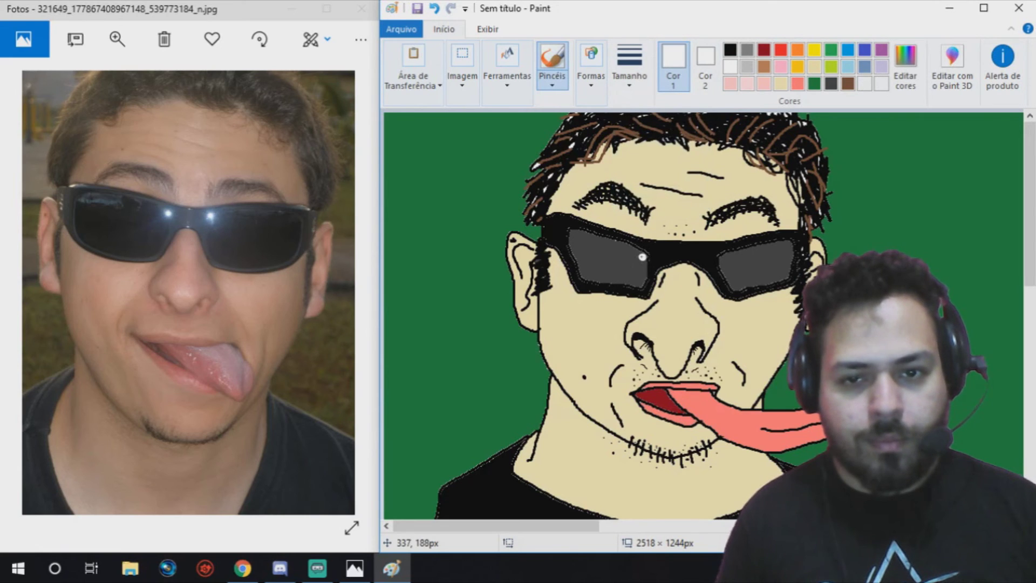
{"action": "left_click", "coordinate": [724, 258]}
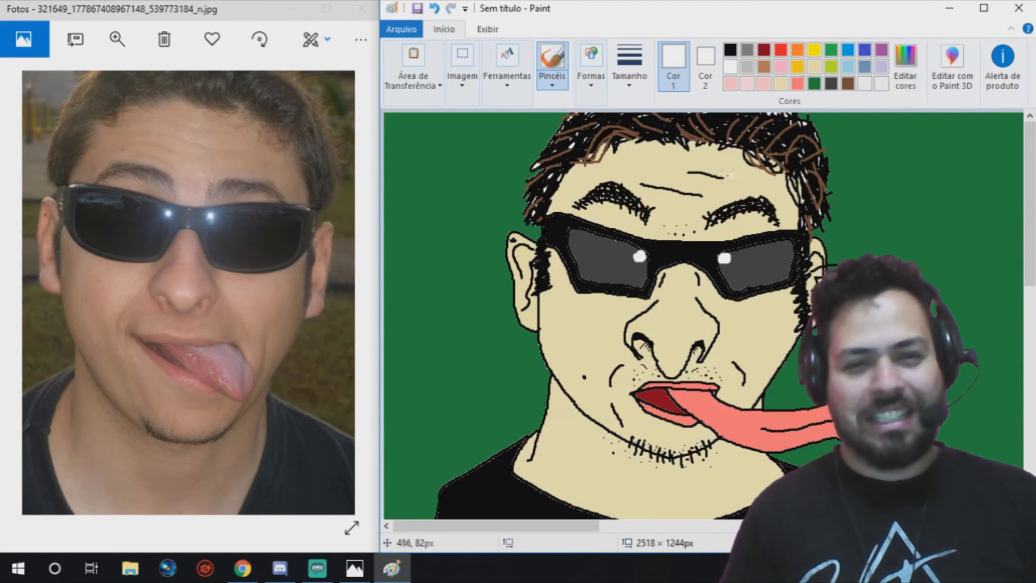
Add a black wrinkle and mole on the forehead, and shade the nostrils and both sides of the nose bridge in light pink.
{"action": "left_click", "coordinate": [730, 50]}
{"action": "left_click", "coordinate": [561, 76]}
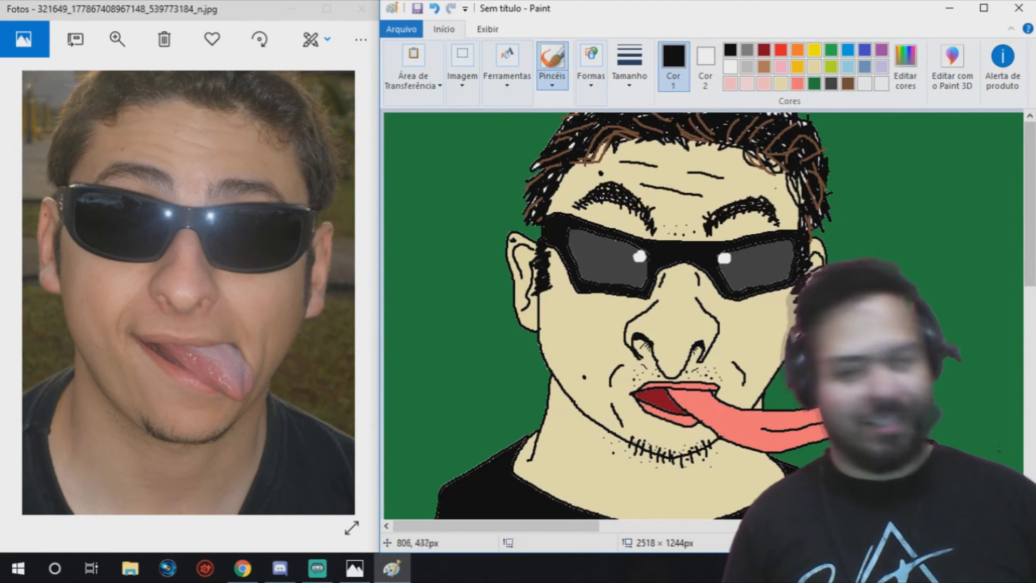
{"action": "left_click", "coordinate": [781, 67]}
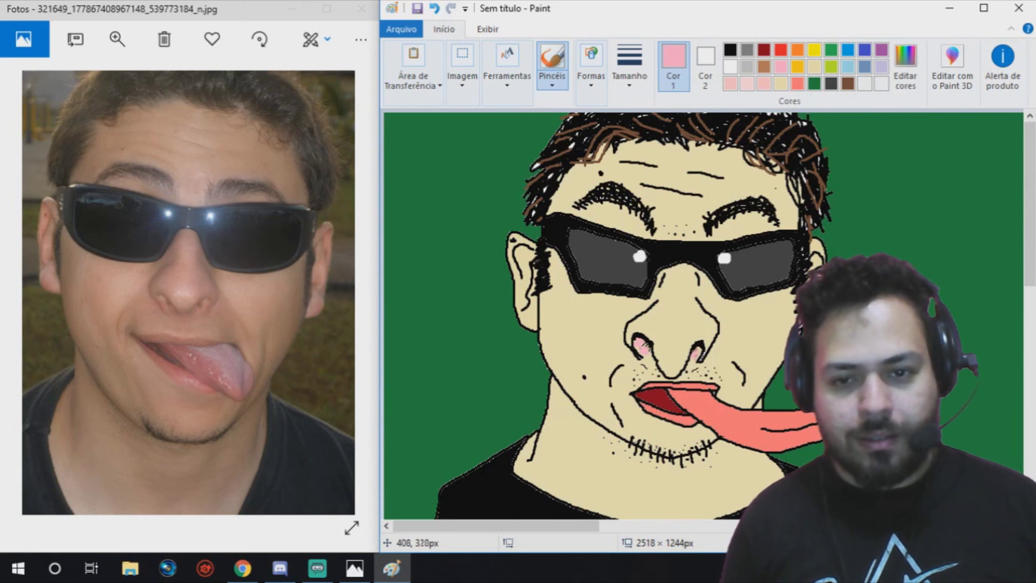
{"action": "left_click_drag", "start_coordinate": [665, 306], "coordinate": [647, 268]}
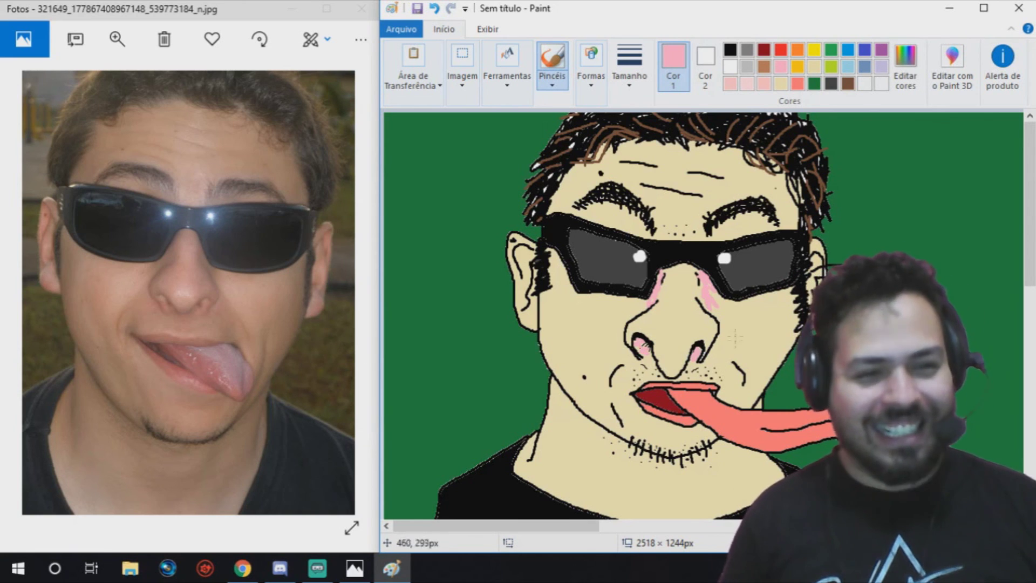
Narrow the drawing window so that it frames the portrait beside the reference photo.
{"action": "left_click", "coordinate": [983, 8]}
{"action": "left_click", "coordinate": [983, 9]}
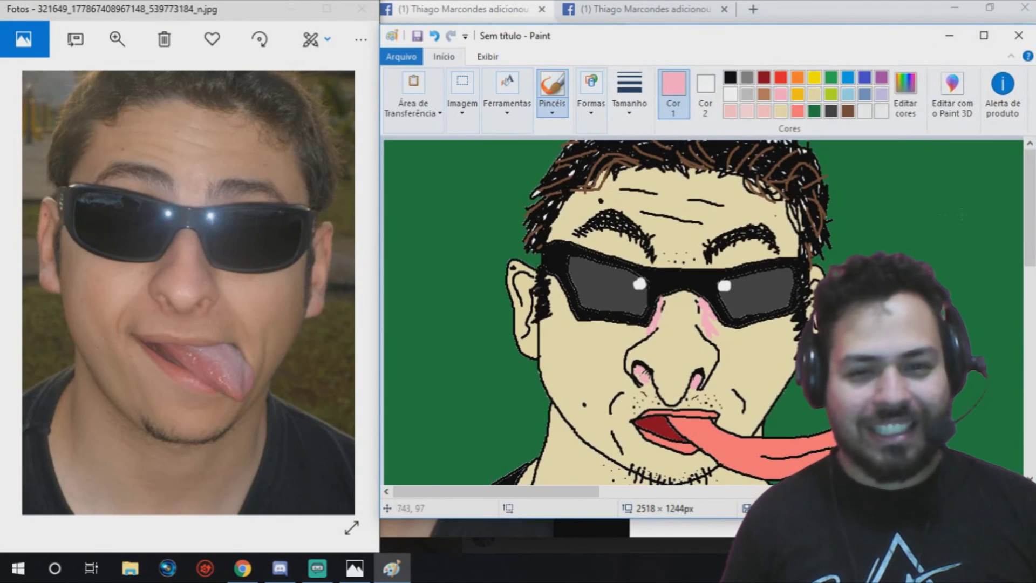
{"action": "double_click", "coordinate": [1031, 221]}
{"action": "left_click_drag", "start_coordinate": [1031, 221], "coordinate": [779, 221]}
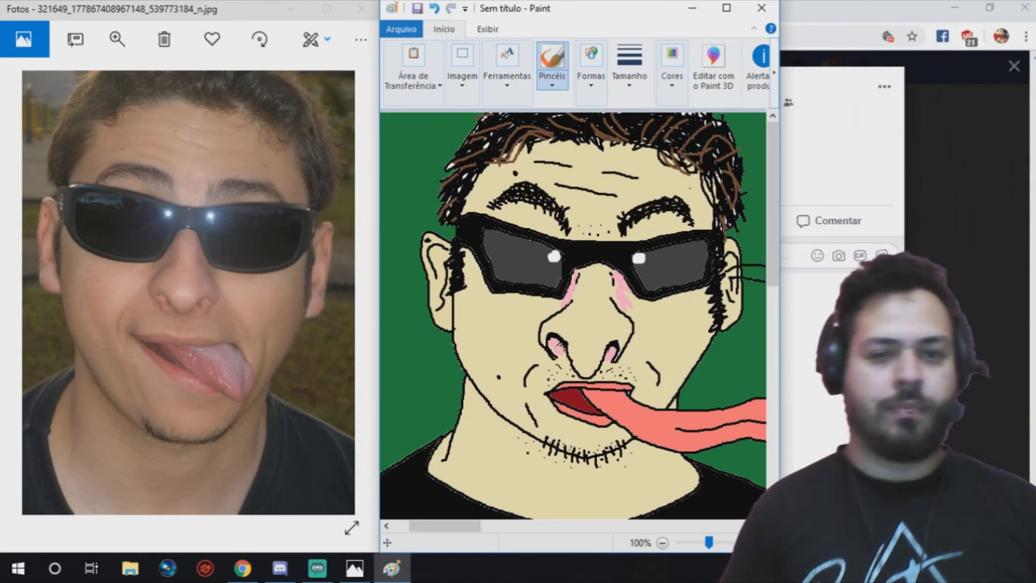